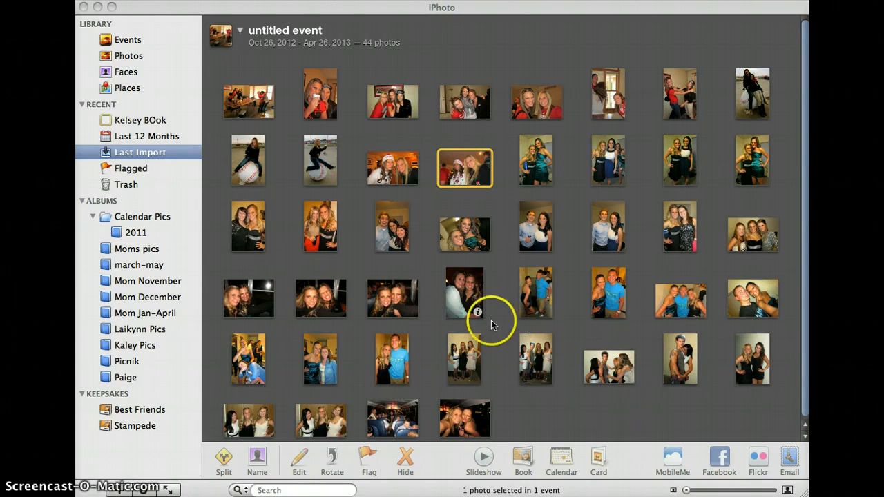
Open the fourth-row photo of two women, one in a light blue shirt and one in black, for editing
left_click(458, 292)
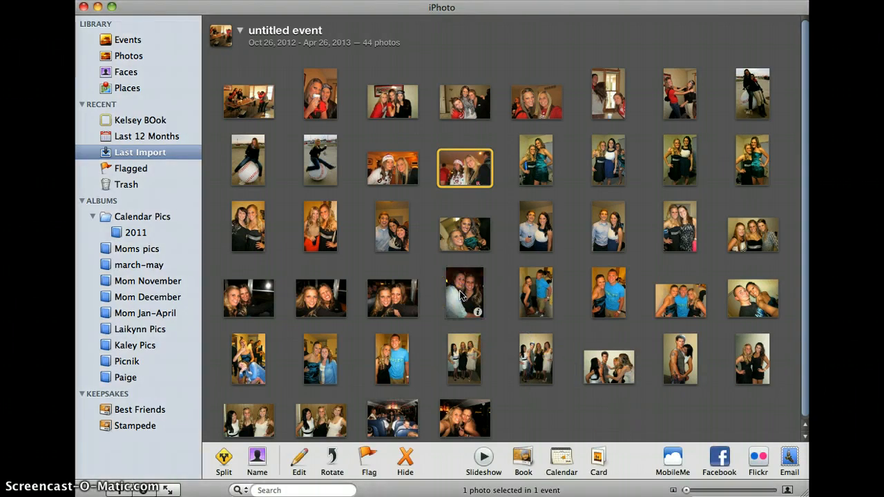
left_click(464, 294)
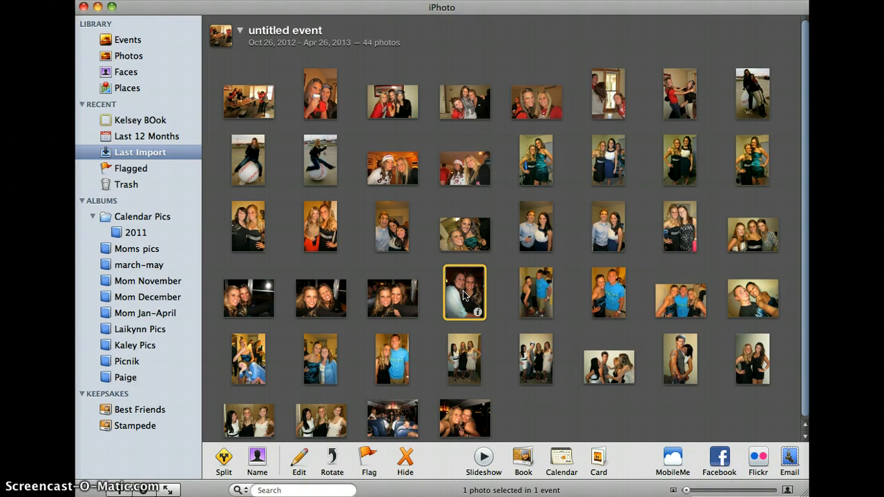
double_click(463, 295)
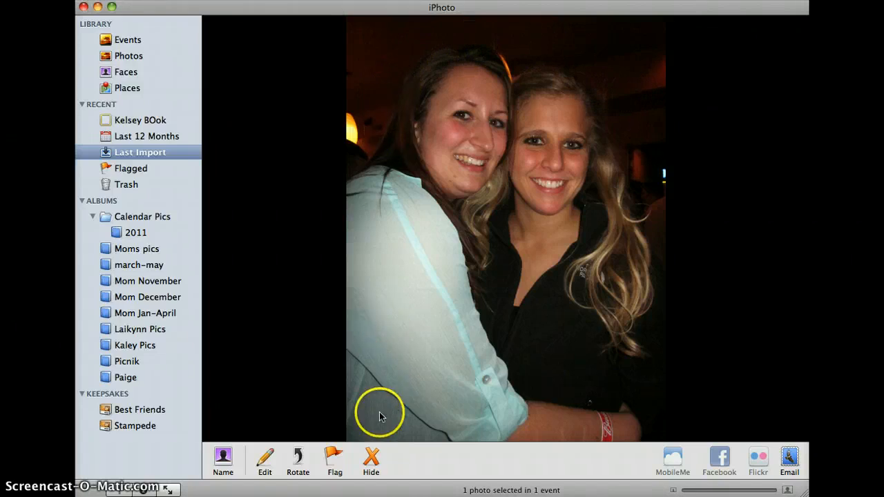
left_click(264, 462)
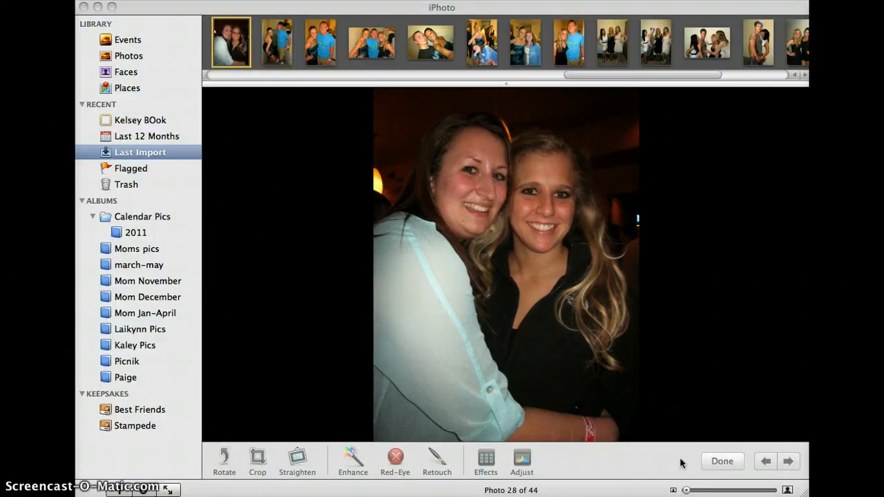
Rotate the photo in quarter turns through to its upright orientation again
left_click(225, 459)
left_click(225, 459)
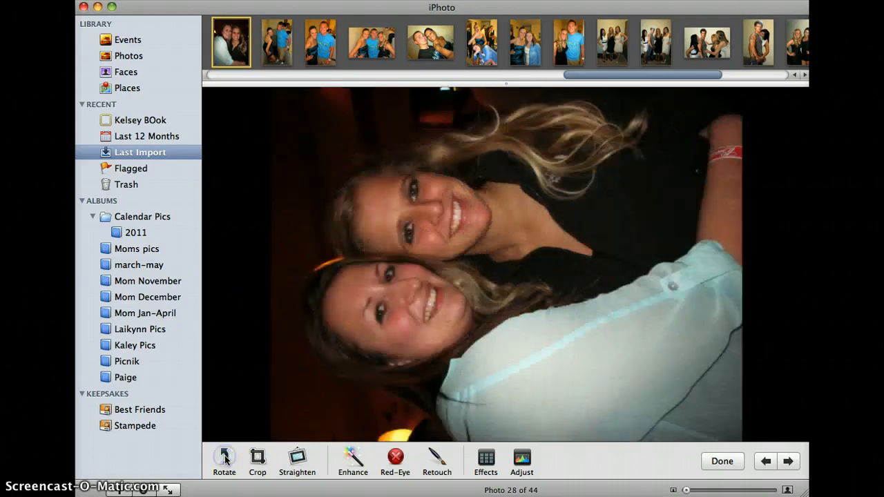
left_click(225, 459)
left_click(225, 459)
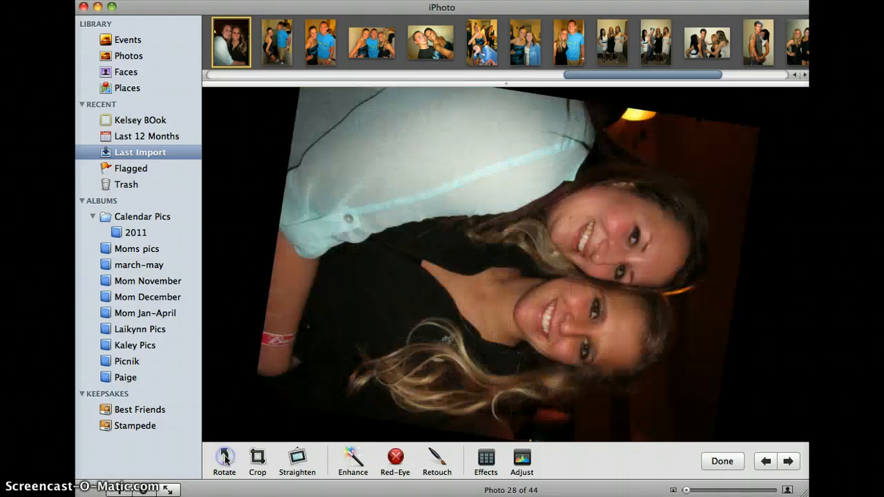
left_click(224, 459)
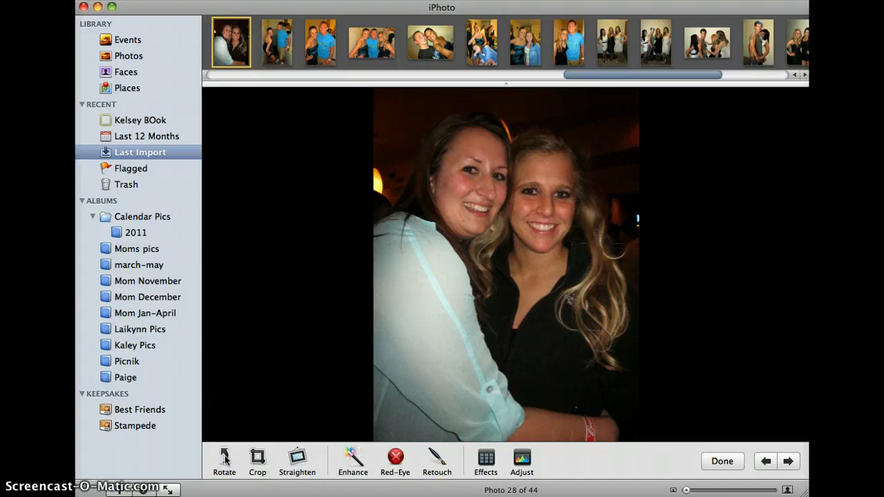
Crop the photo to a constrained 4 × 6 (Postcard) ratio, tightening the frame around the two women
left_click(257, 464)
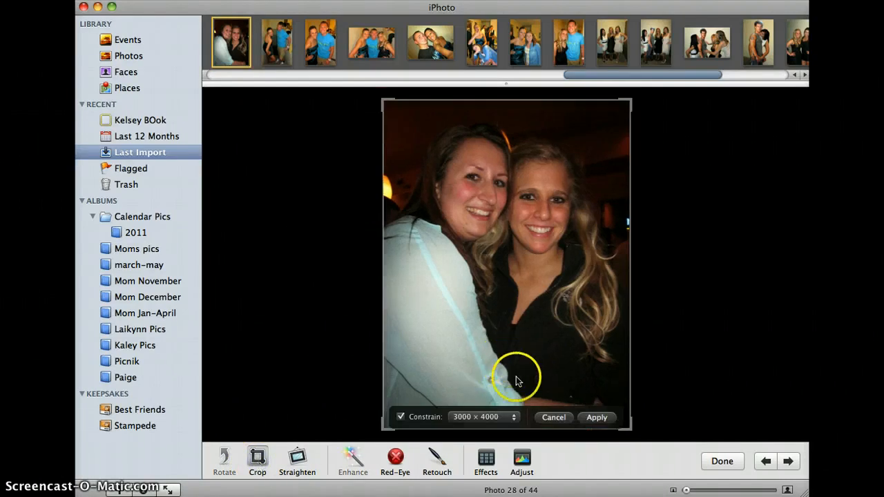
left_click(514, 418)
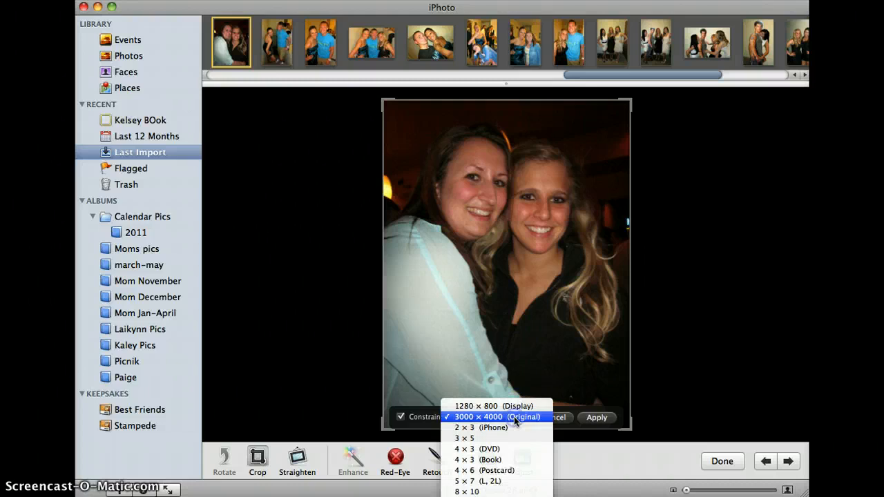
left_click(497, 473)
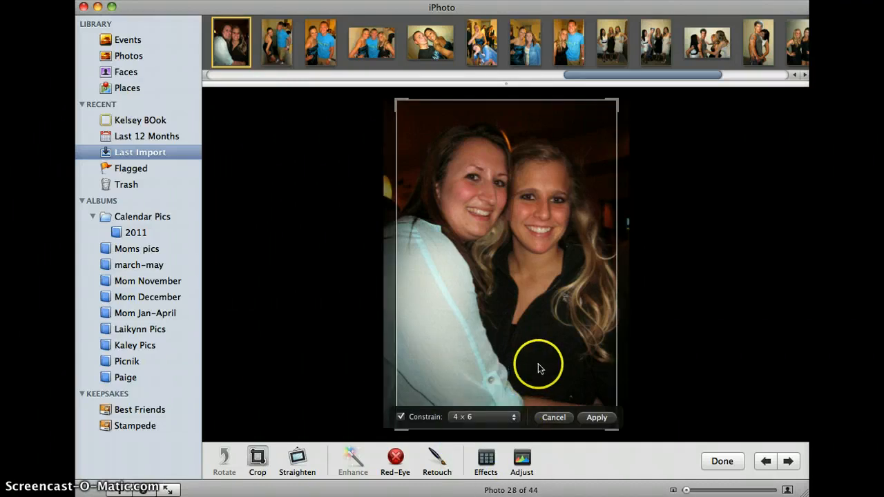
left_click_drag(613, 429, 578, 396)
left_click_drag(520, 318, 526, 335)
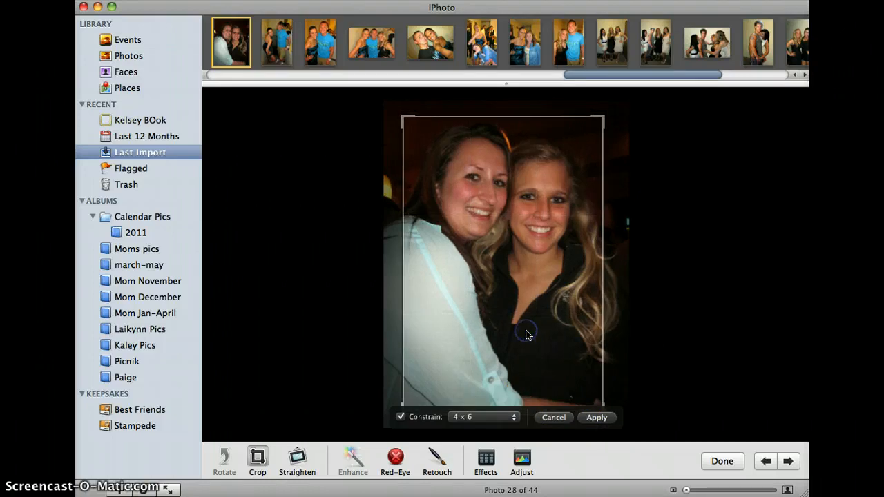
left_click(597, 418)
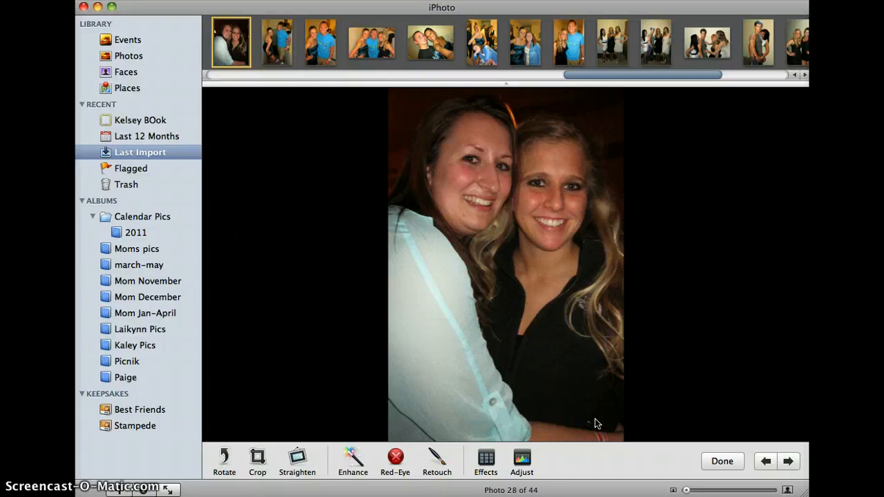
Straighten the photo by -0.1° and close the straightening controls
left_click(298, 460)
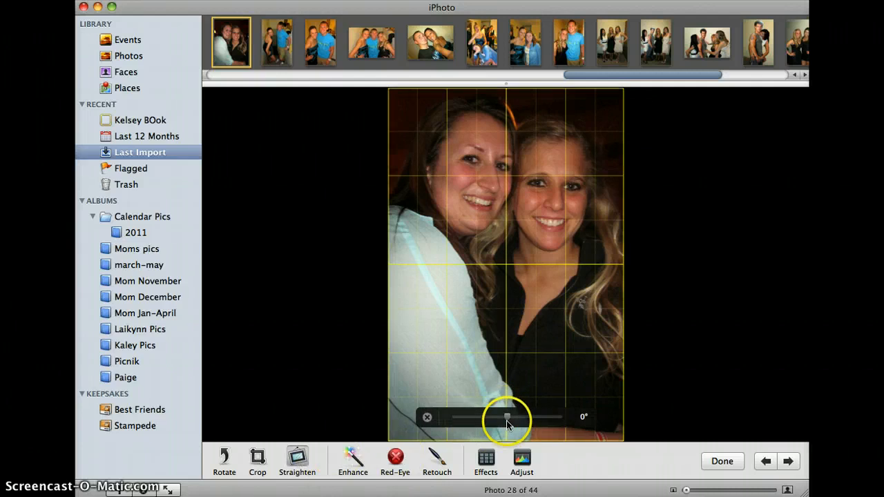
mouse_move(507, 420)
left_mouse_down()
mouse_move(526, 419)
mouse_move(506, 419)
left_mouse_up()
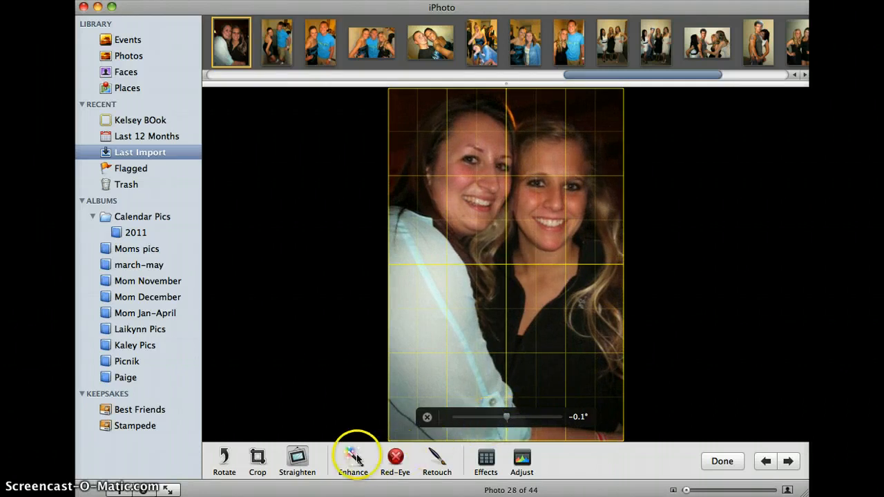
left_click(427, 417)
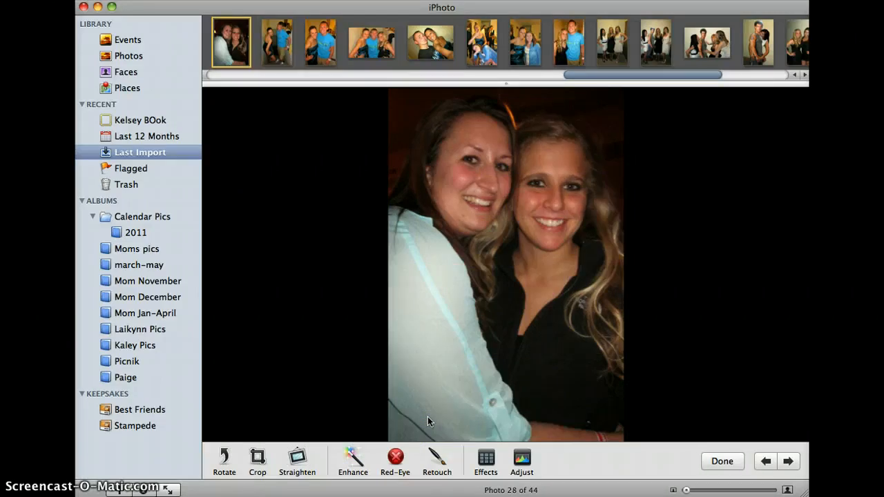
Enhance the photo automatically, then run the automatic red-eye correction and close the red-eye tool
left_click(353, 459)
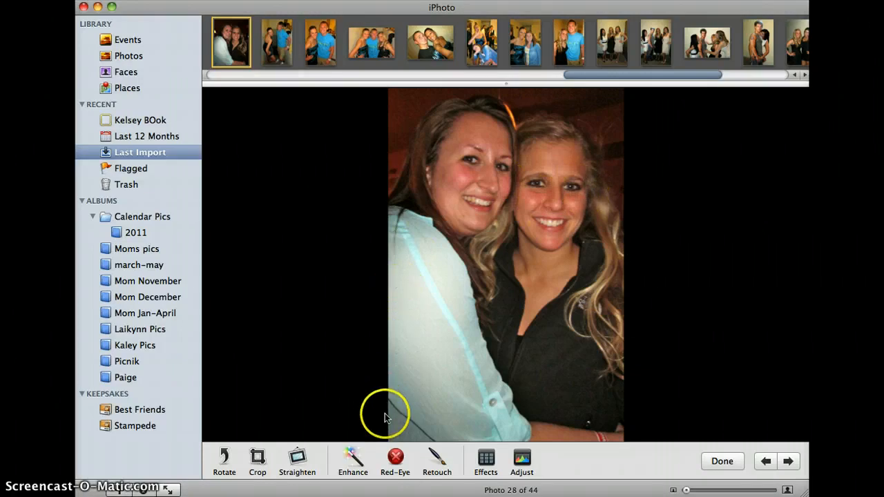
left_click(395, 455)
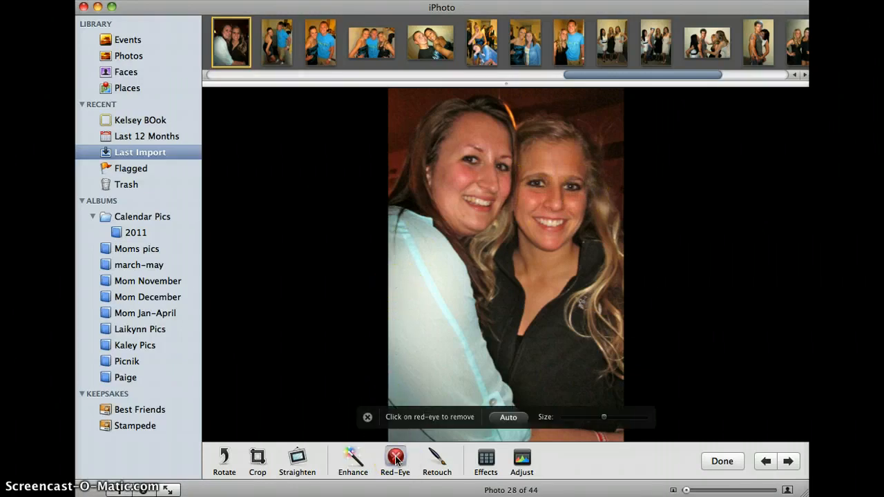
left_click(522, 419)
left_click(367, 418)
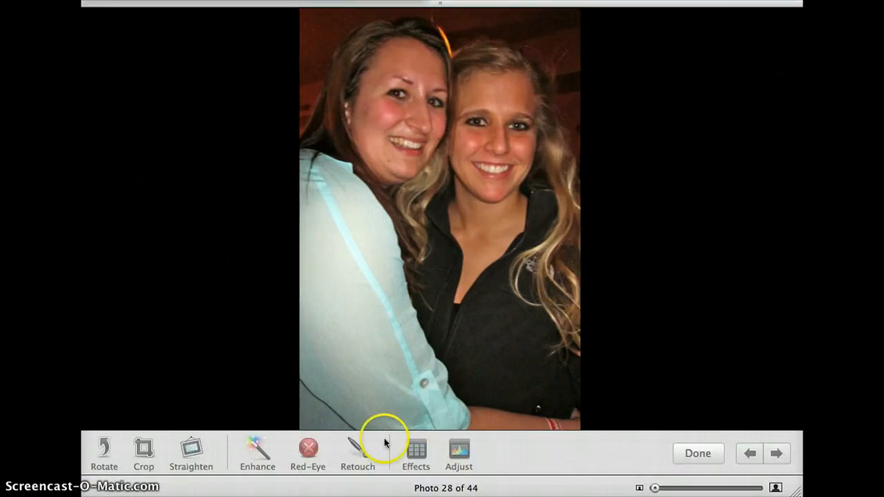
Retouch blemishes on the cheek and between the eyes of the woman in the light blue shirt
left_click(354, 454)
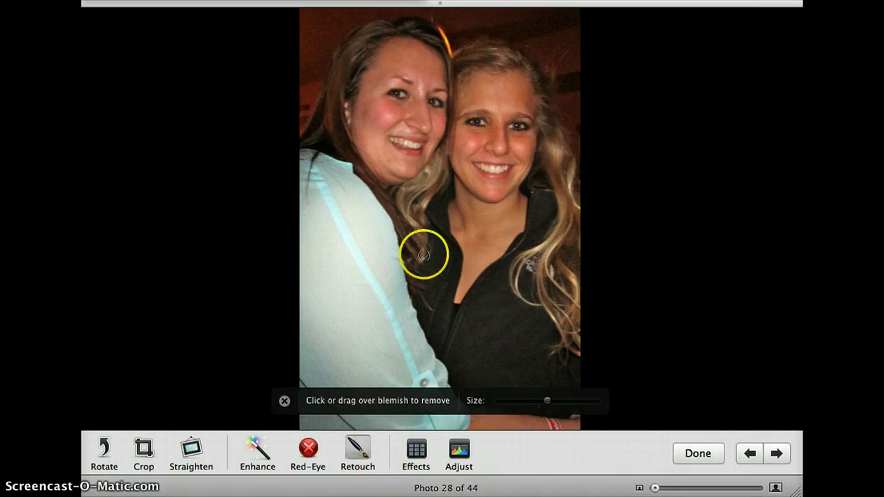
left_click(392, 136)
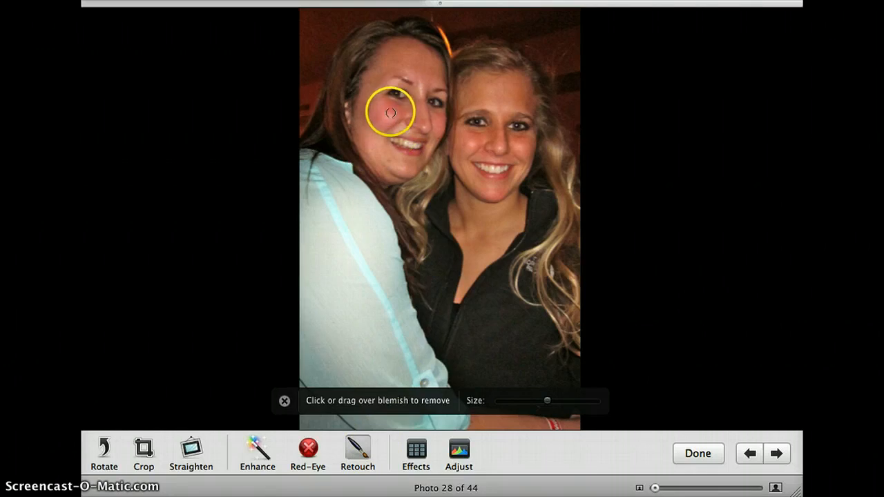
left_click_drag(391, 113, 384, 118)
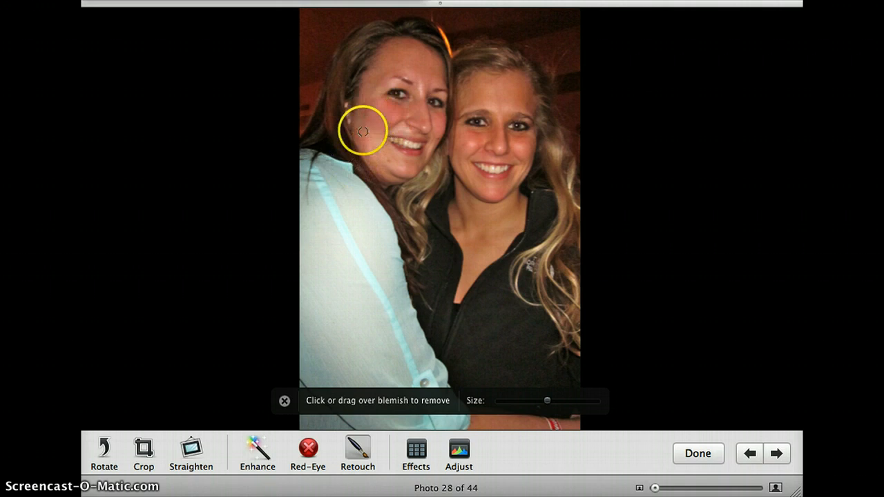
left_click(421, 89)
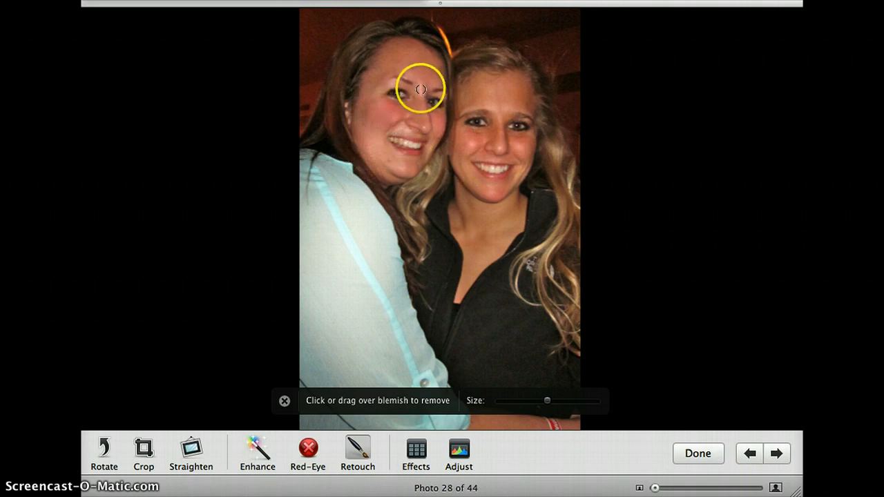
left_click(420, 89)
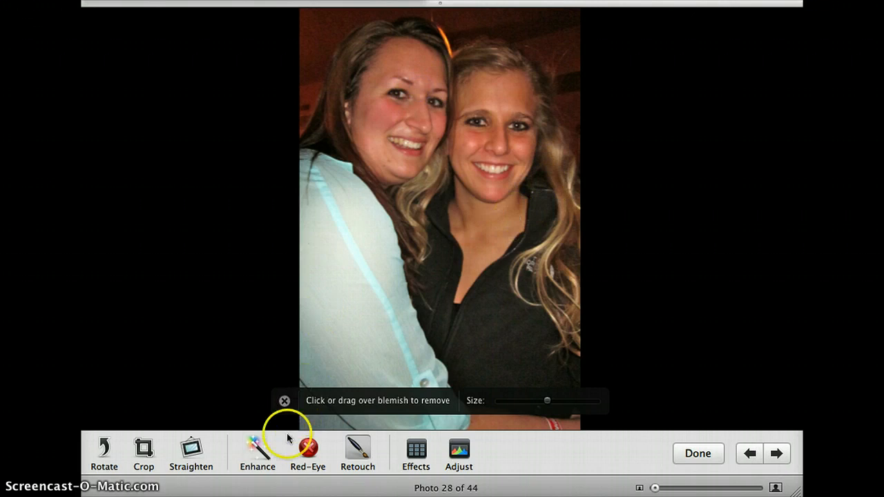
left_click(283, 405)
Open the photo effects and try B & W and Sepia, switching each one off again
left_click(409, 460)
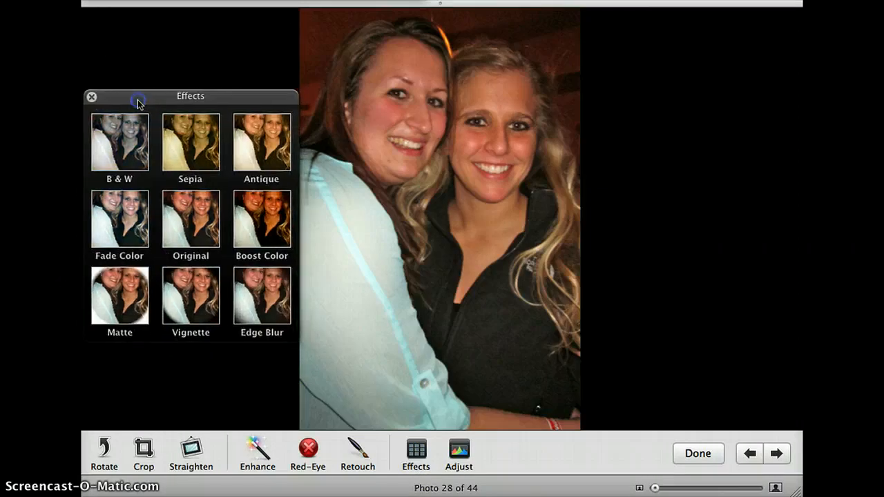
left_click(126, 162)
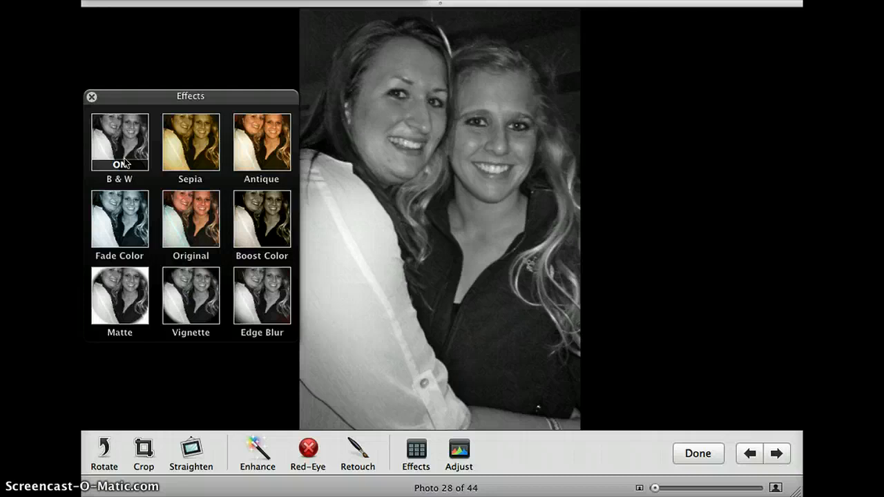
left_click(124, 161)
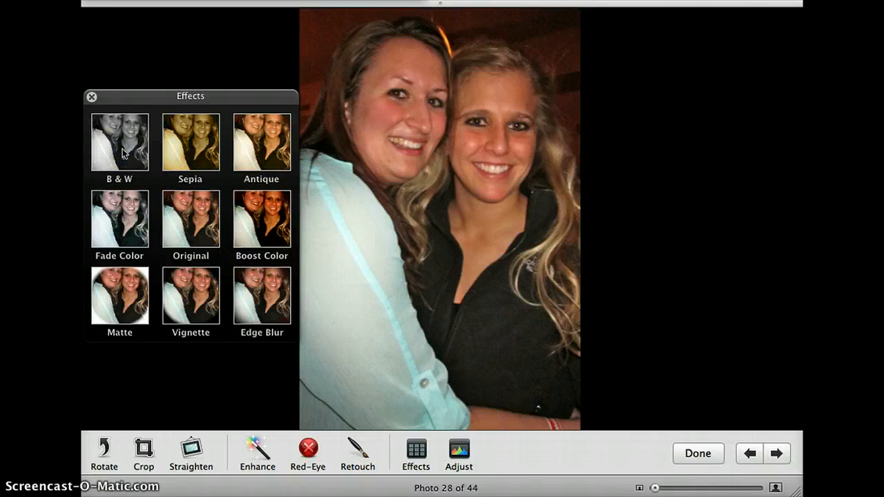
left_click(171, 158)
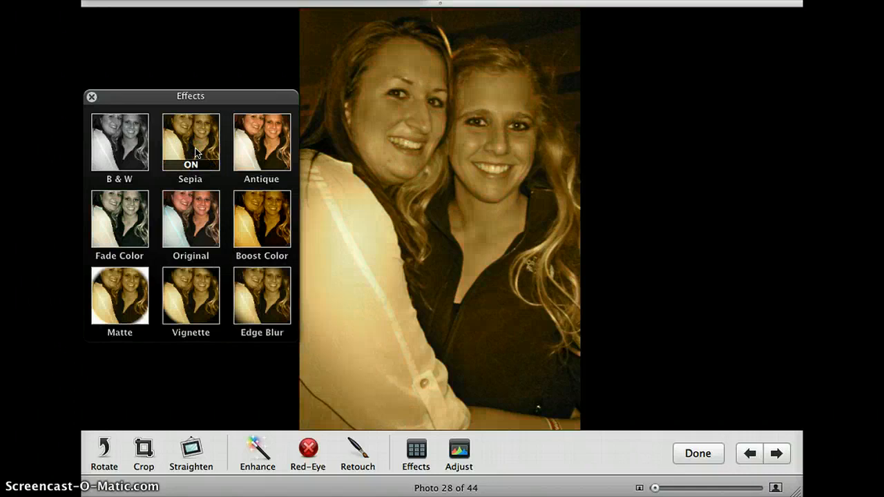
left_click(196, 152)
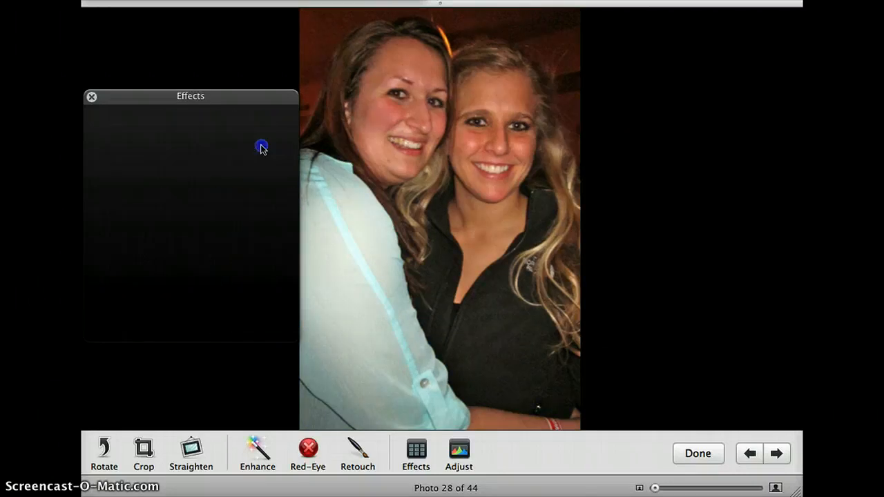
Try the Antique effect at increasing strengths up to 4, then reduce it until it is off
left_click(276, 164)
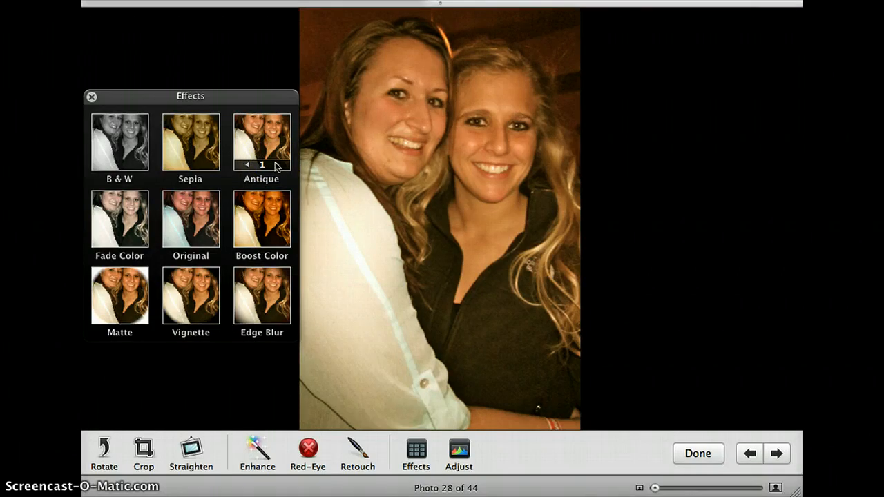
left_click(277, 164)
left_click(277, 164)
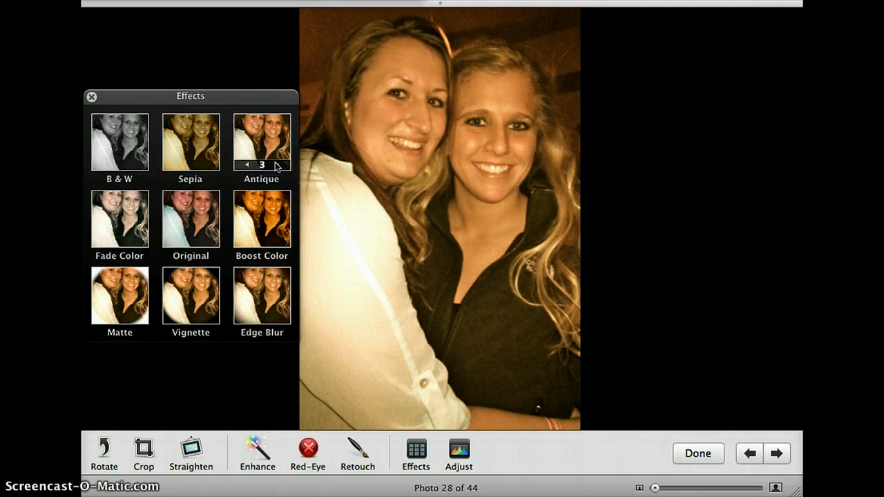
left_click(276, 164)
left_click(247, 166)
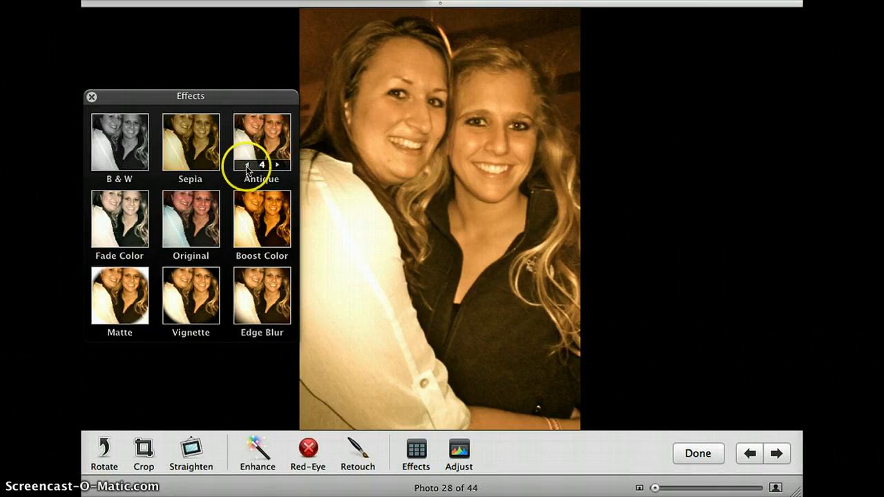
left_click(247, 166)
left_click(248, 166)
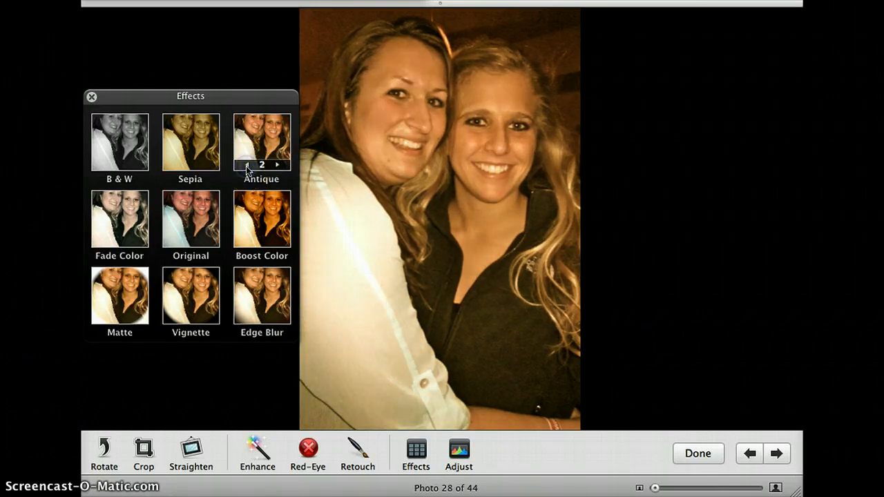
left_click(247, 165)
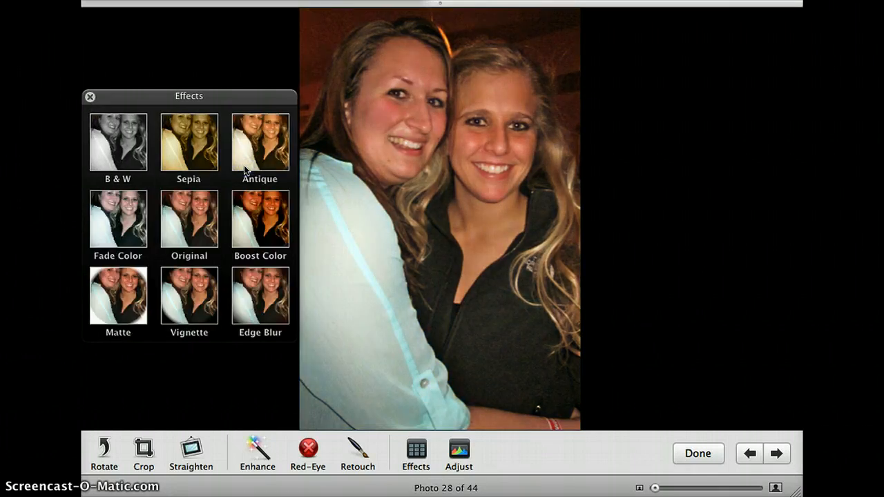
Try the Fade Color effect at increasing strengths up to 4, reduce it to 2, then restore the original look
left_click(125, 227)
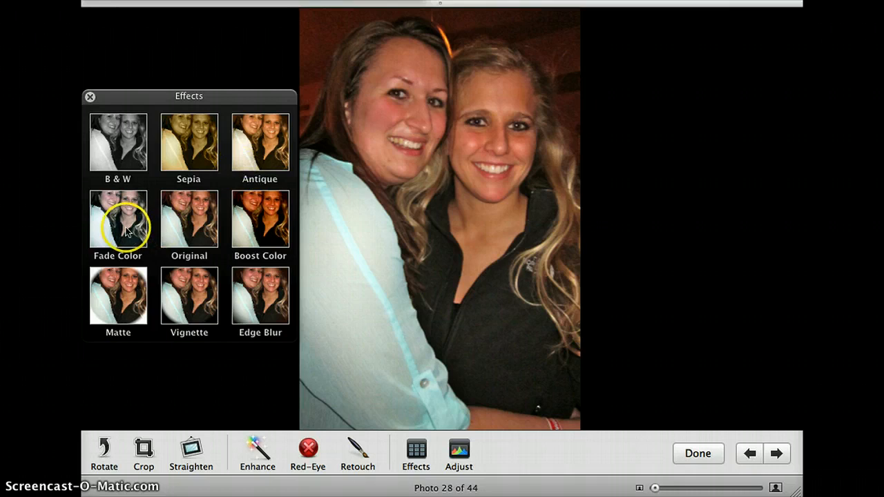
left_click(119, 227)
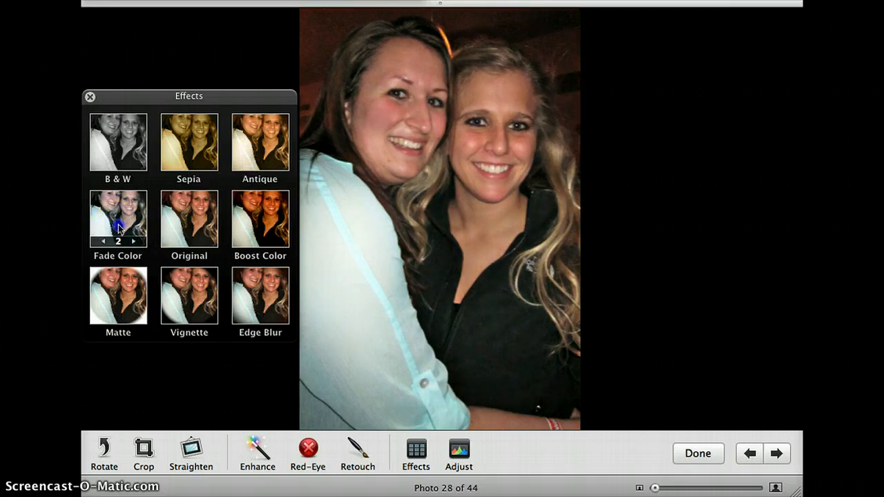
left_click(118, 227)
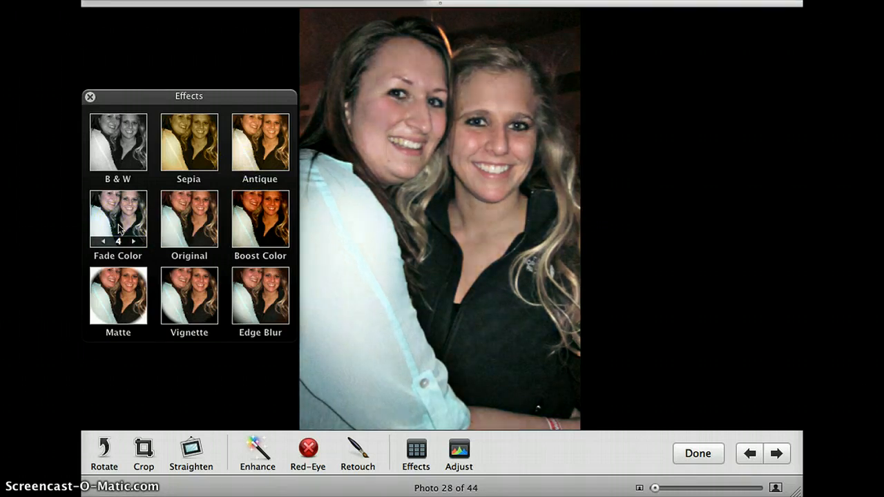
left_click(113, 235)
left_click(102, 241)
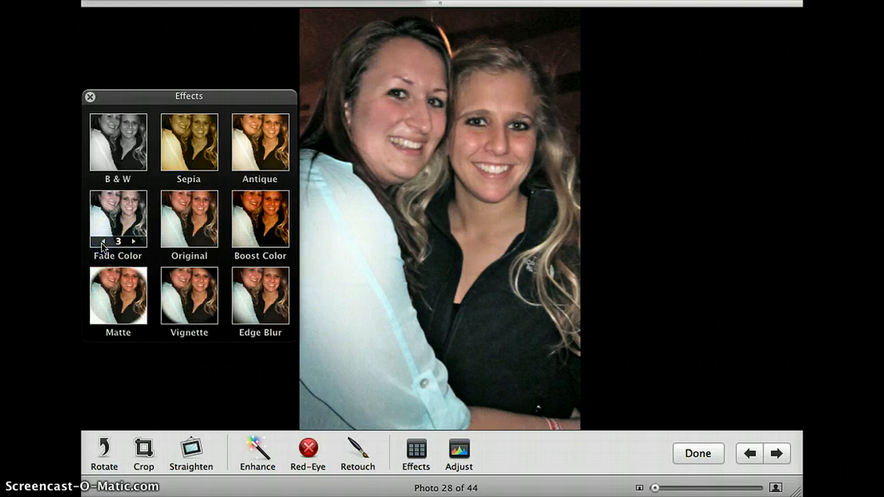
left_click(102, 242)
left_click(107, 243)
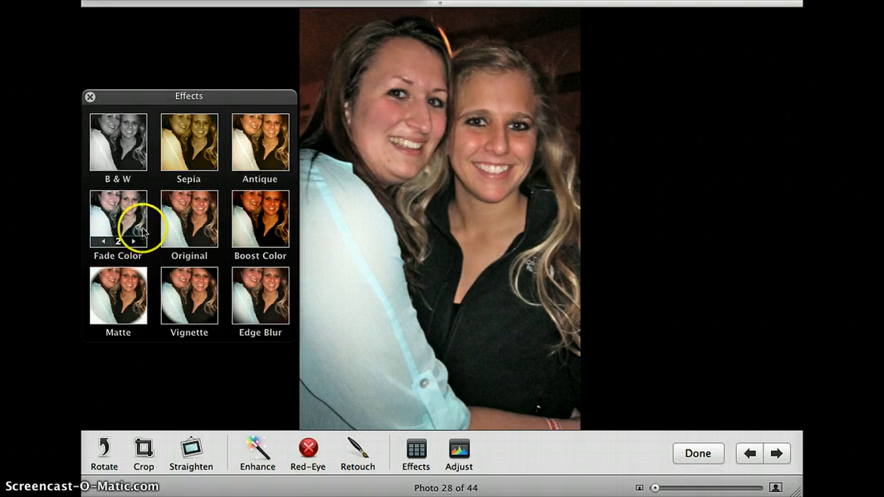
left_click(191, 221)
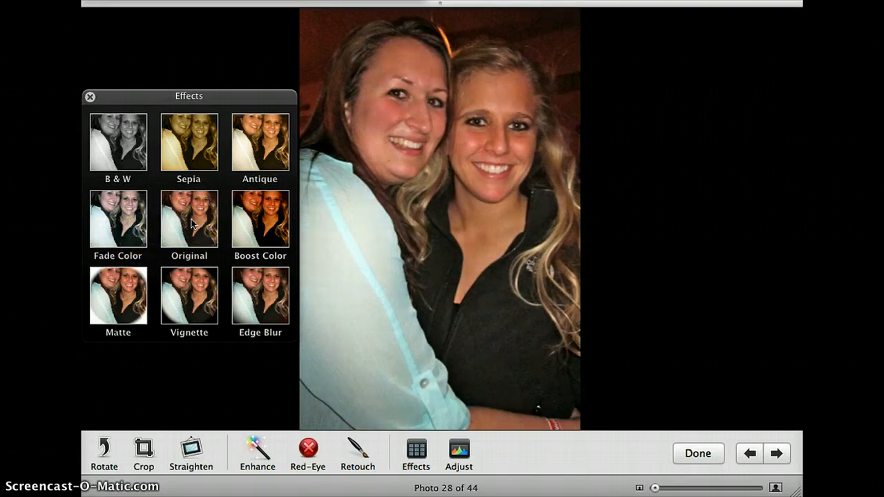
Try the Boost Color effect at increasing strengths up to 2, then return the photo to its original look
left_click(273, 222)
left_click(267, 227)
left_click(266, 226)
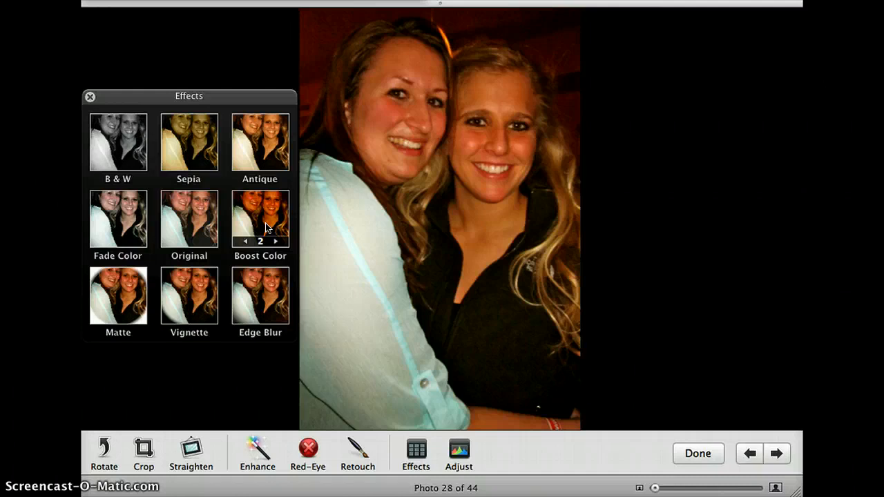
left_click(191, 220)
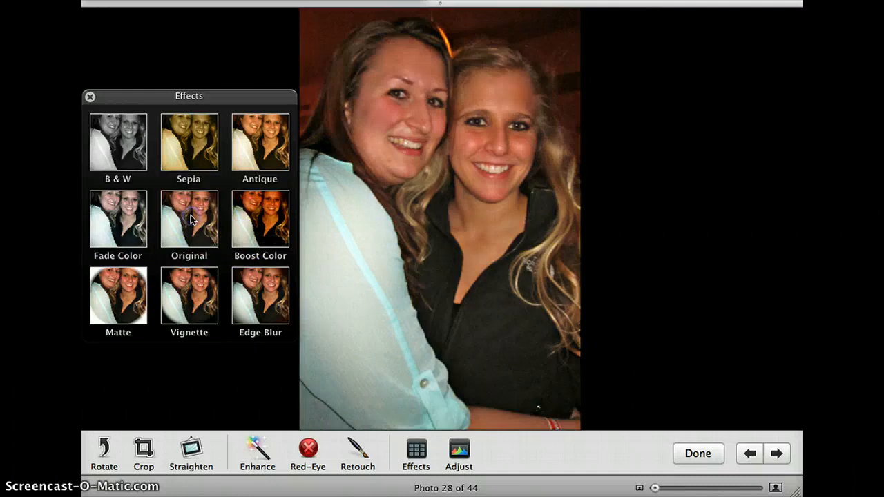
Try the Matte effect at increasing strengths up to 4, then clear it by choosing Original
left_click(128, 285)
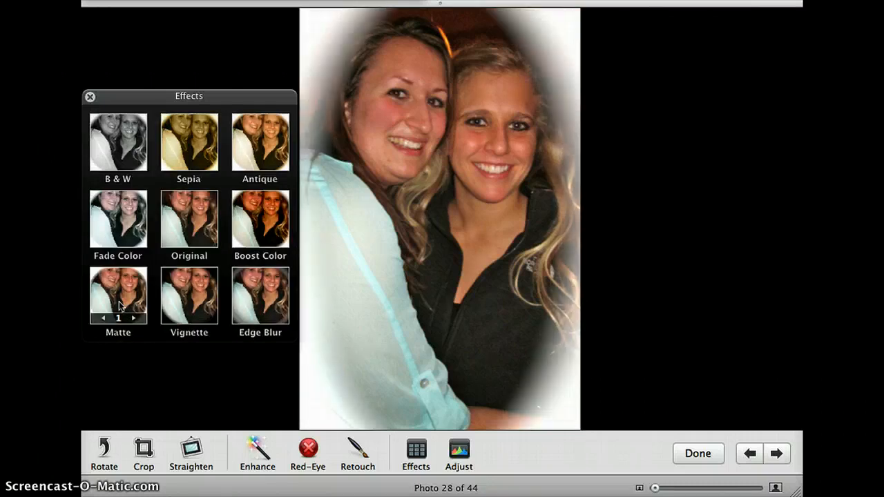
left_click(119, 306)
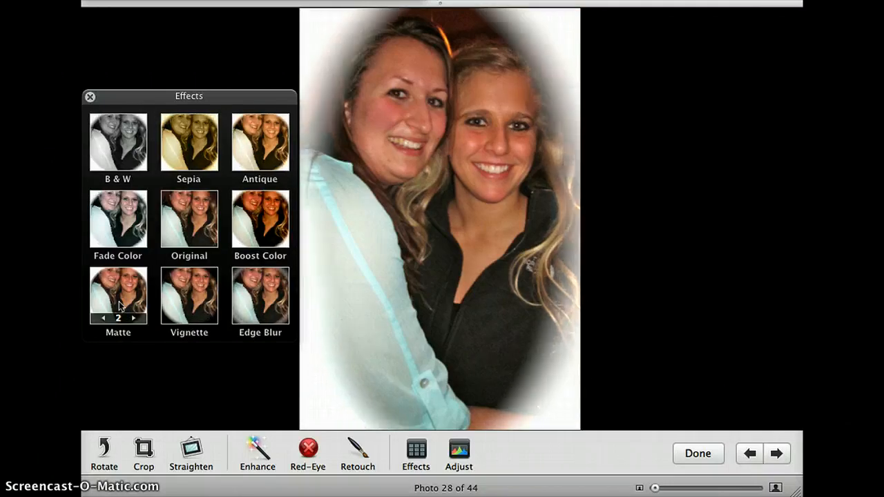
left_click(118, 306)
left_click(119, 305)
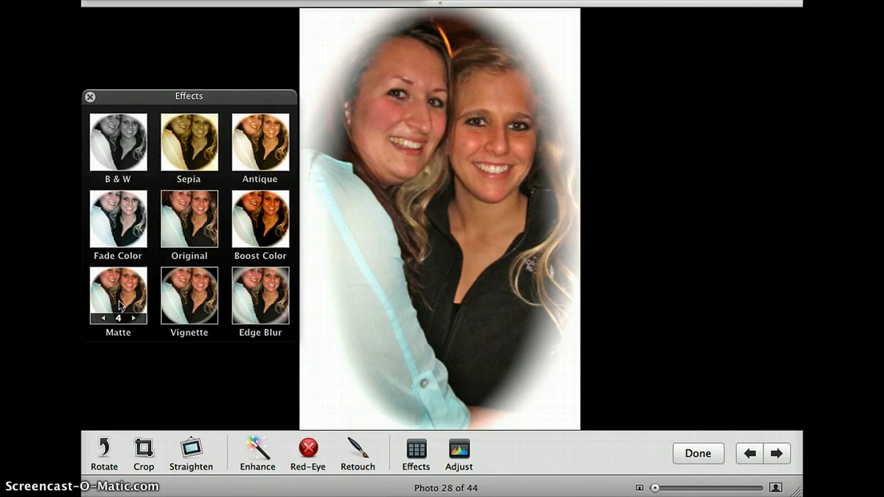
left_click(188, 227)
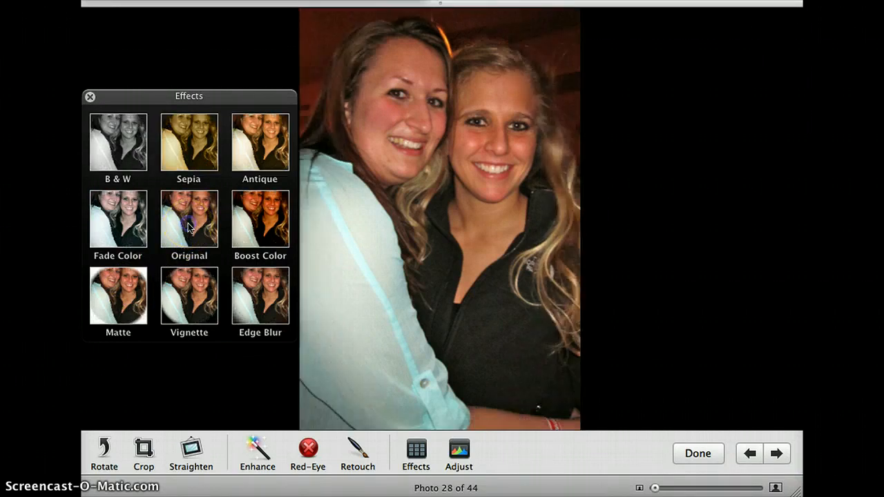
Try the Vignette effect at increasing strengths, then remove it by choosing Original
left_click(181, 295)
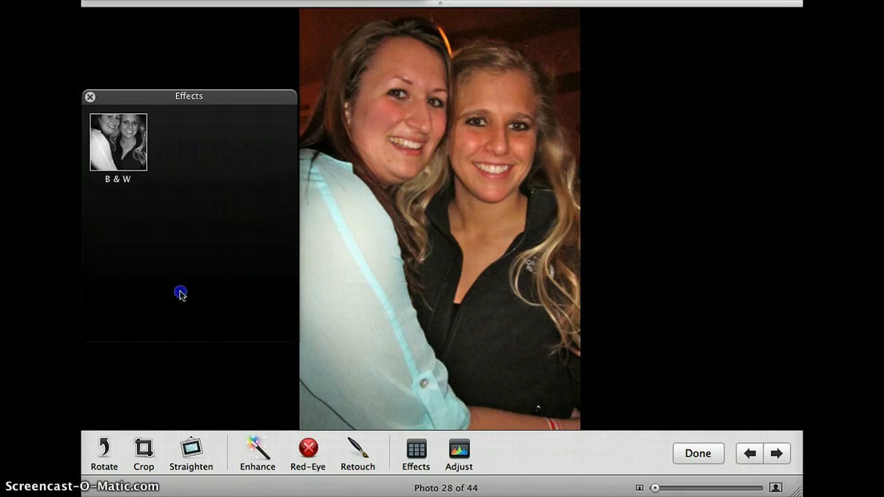
left_click(179, 295)
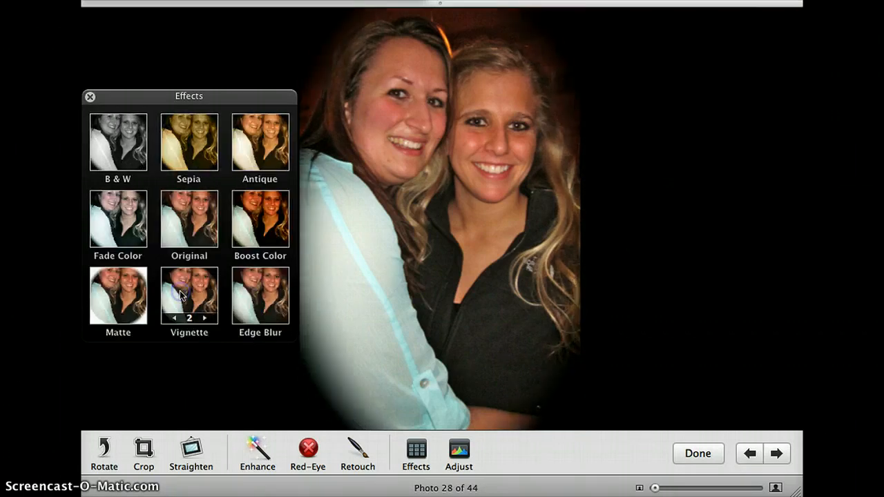
left_click(179, 294)
left_click(183, 235)
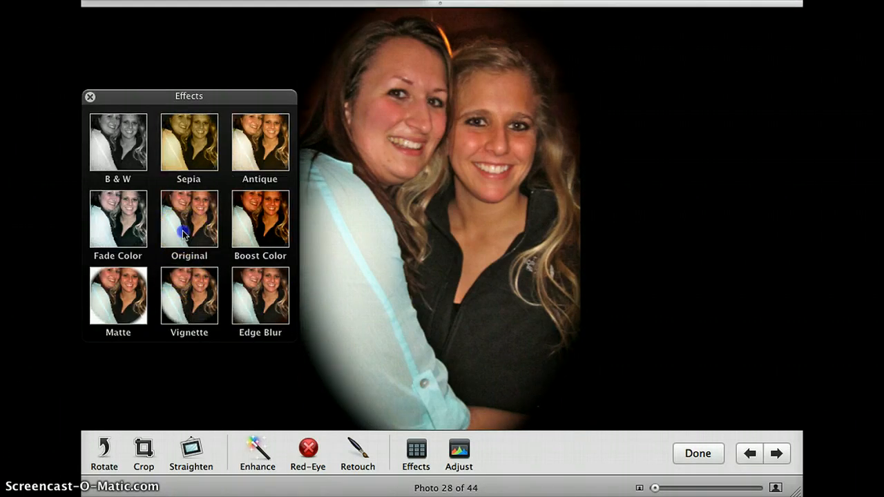
Apply the Edge Blur effect at strength 2 and close the photo effects
left_click(265, 304)
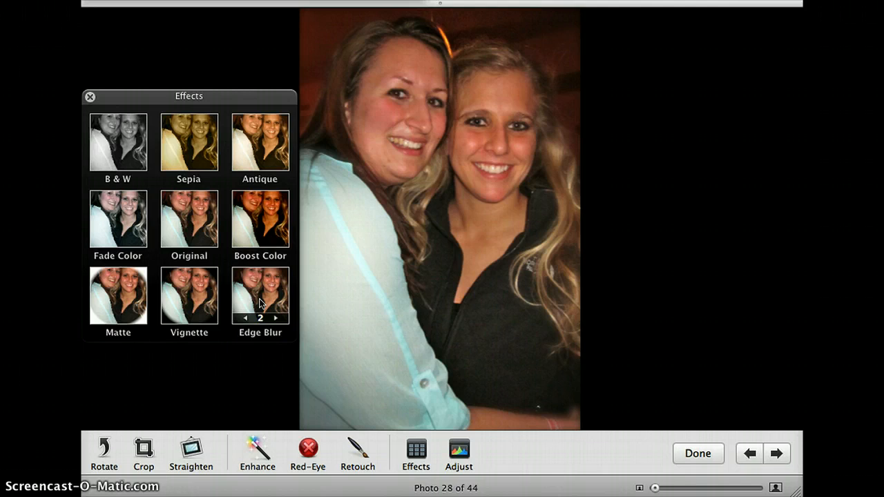
left_click(89, 97)
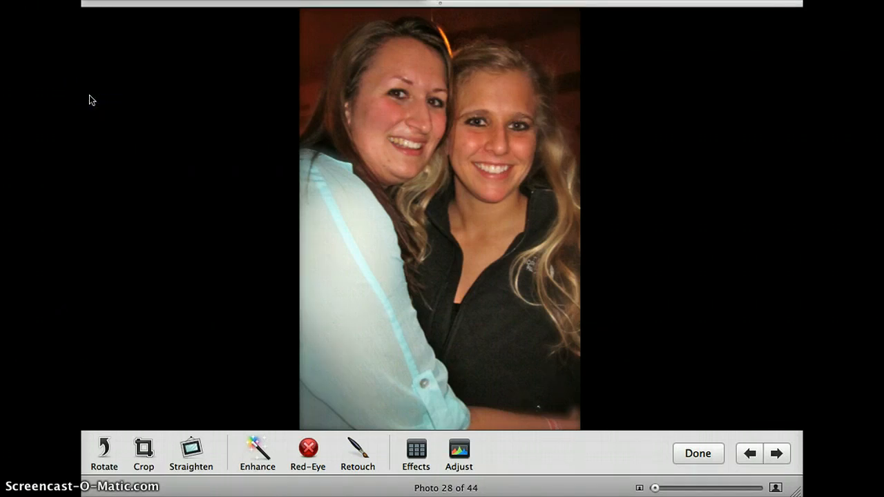
left_click(529, 375)
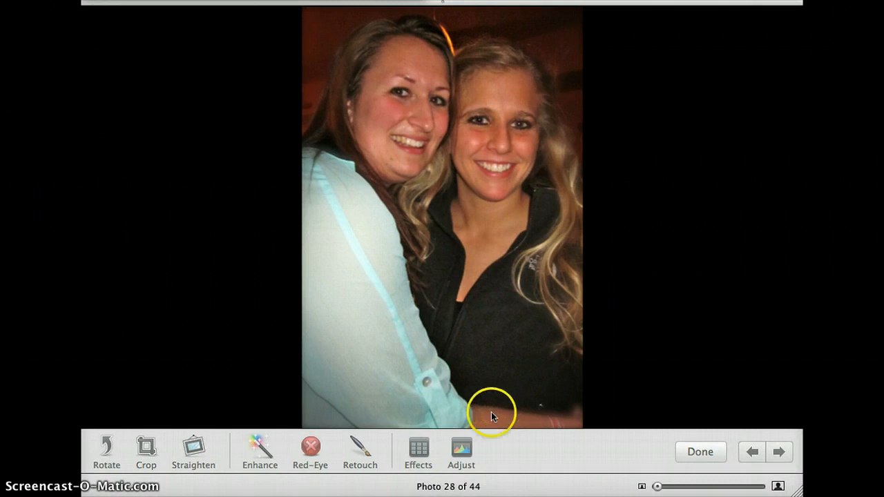
Look over the photo's Adjust settings and close them unchanged, then finish editing and return to the event's photos
left_click(460, 452)
left_click(460, 452)
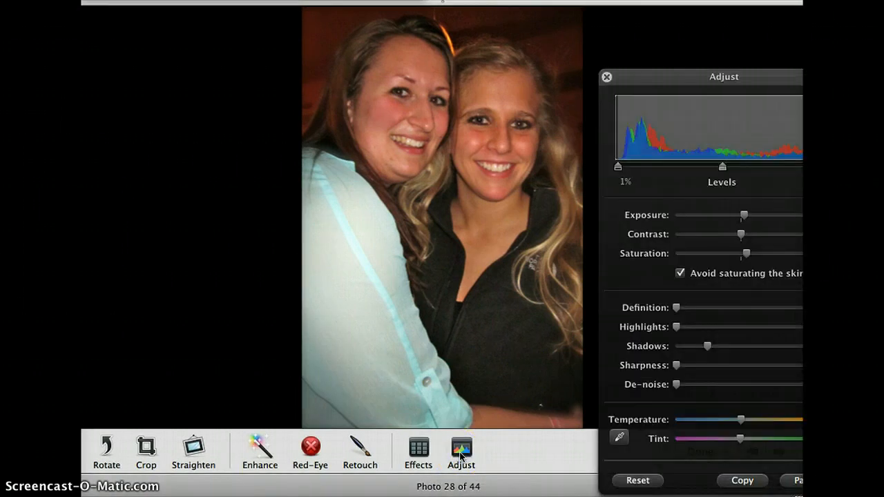
left_click_drag(695, 76, 655, 53)
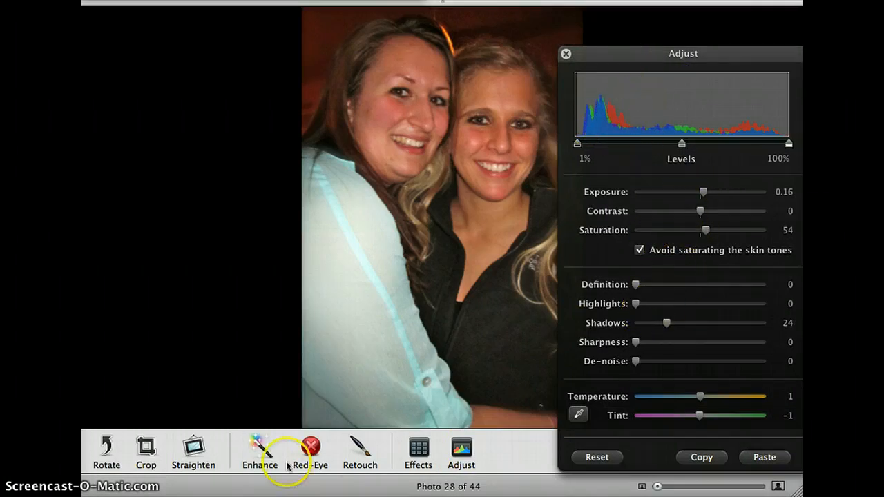
left_click(566, 53)
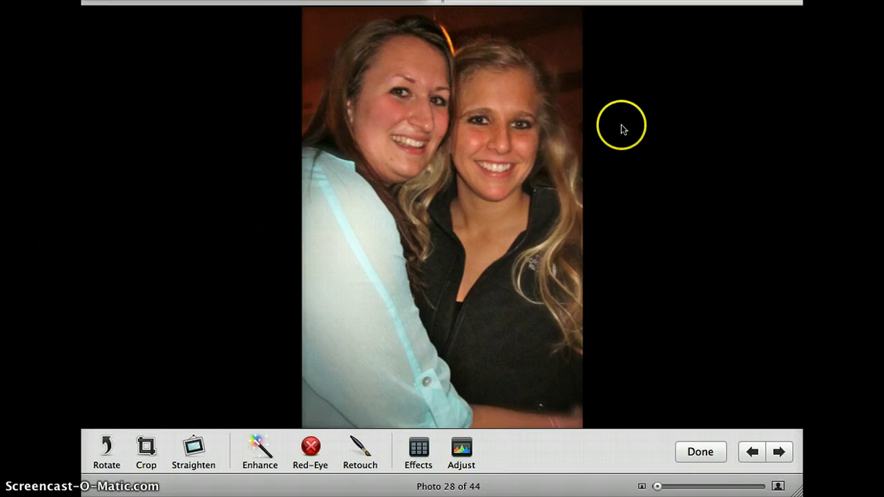
left_click(692, 457)
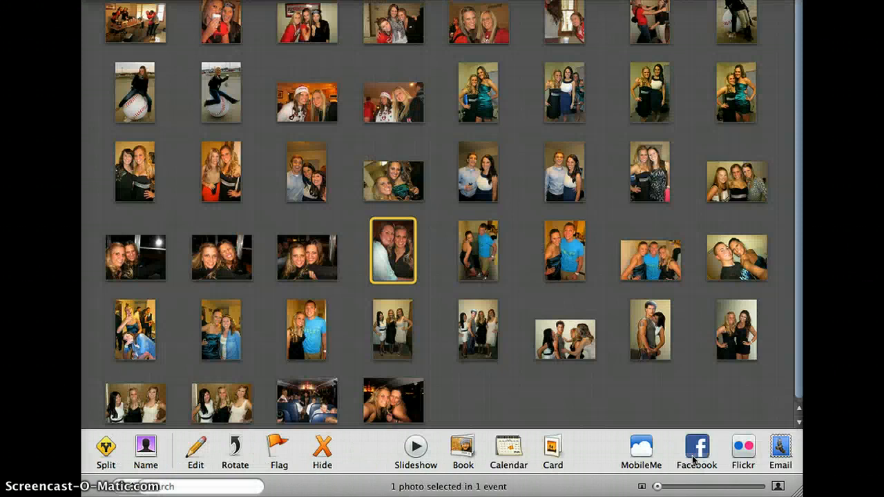